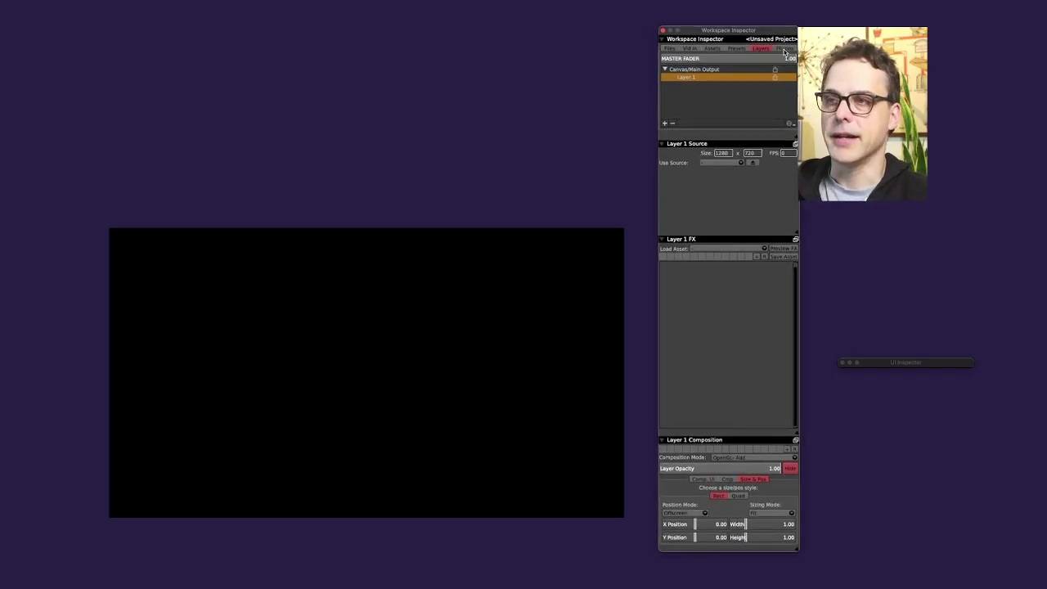
Step: Add an LFO plugin from the Plugins list, then move its window right and enlarge it
{"action": "left_click", "coordinate": [784, 49]}
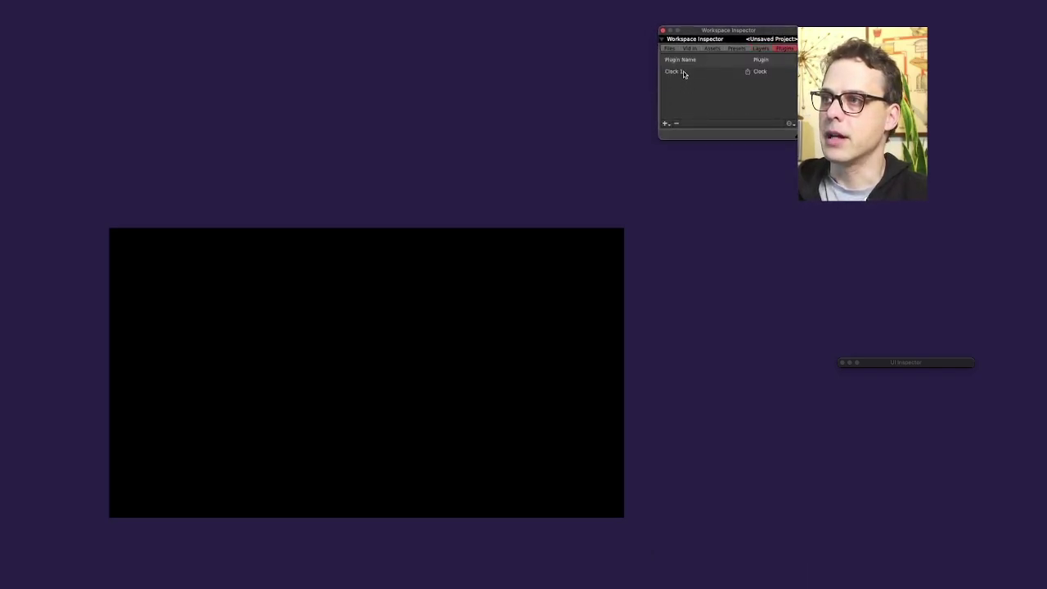
{"action": "left_click", "coordinate": [666, 125]}
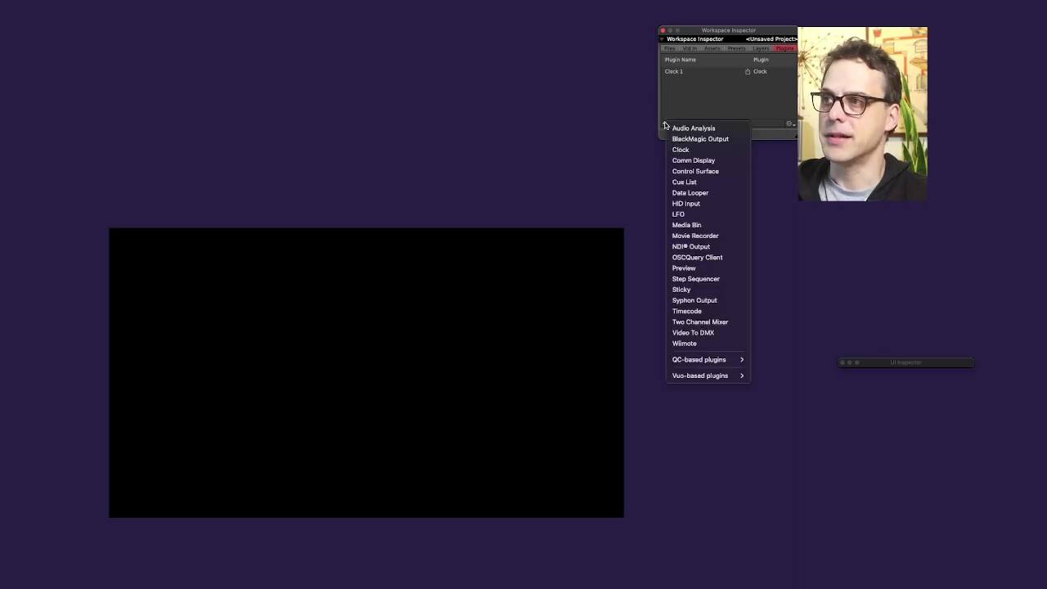
{"action": "left_click", "coordinate": [716, 215]}
{"action": "left_click_drag", "start_coordinate": [342, 27], "coordinate": [490, 25]}
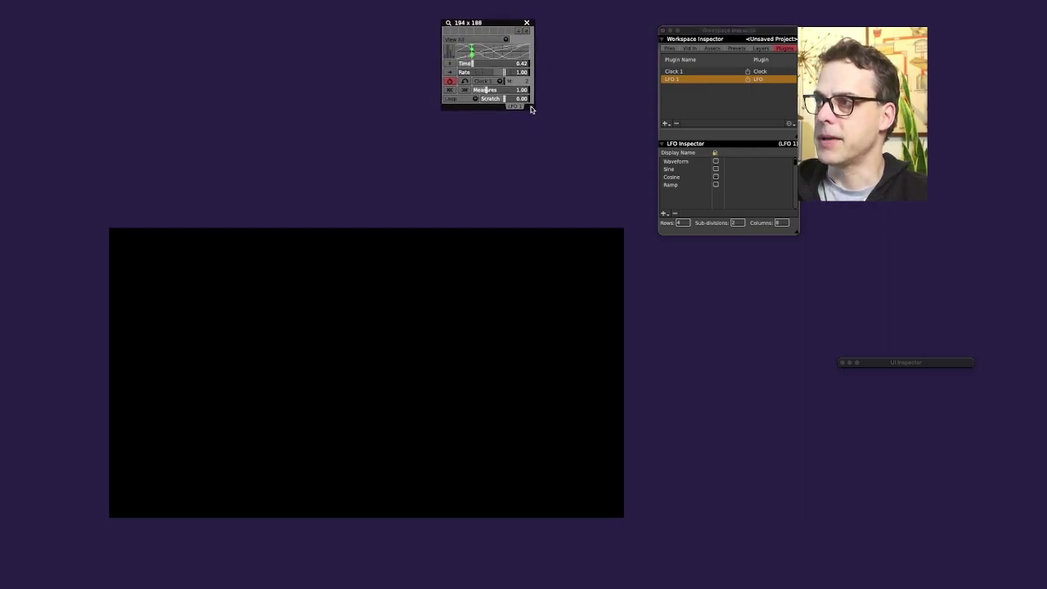
{"action": "left_click_drag", "start_coordinate": [528, 107], "coordinate": [643, 206]}
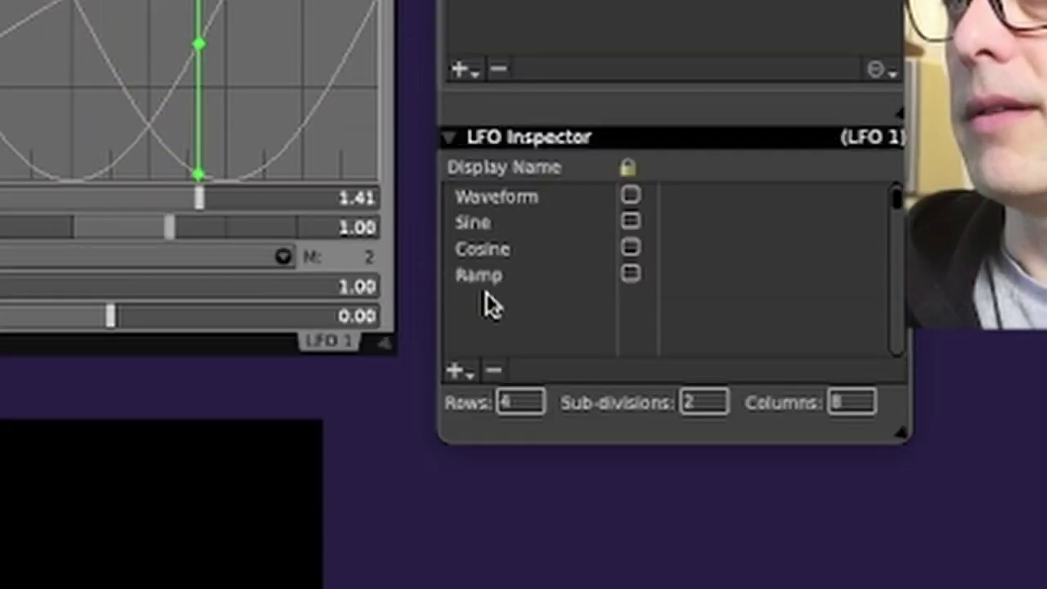
Step: Remove the Ramp and Waveform outputs so LFO 1 keeps only Sine and Cosine
{"action": "left_click", "coordinate": [672, 185]}
{"action": "key", "text": "BackSpace"}
{"action": "left_click", "coordinate": [526, 198]}
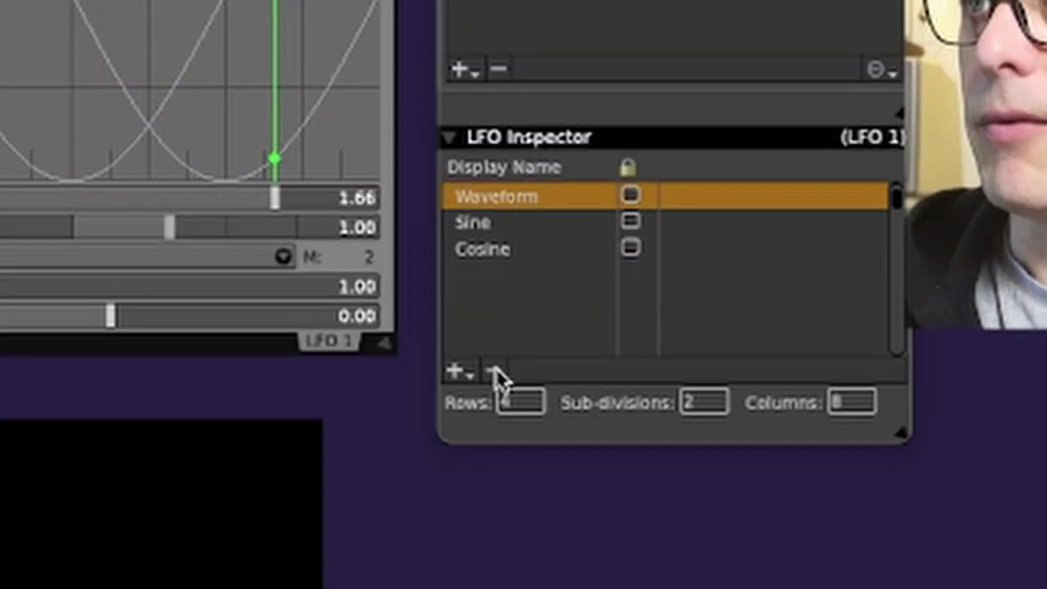
{"action": "left_click", "coordinate": [494, 372]}
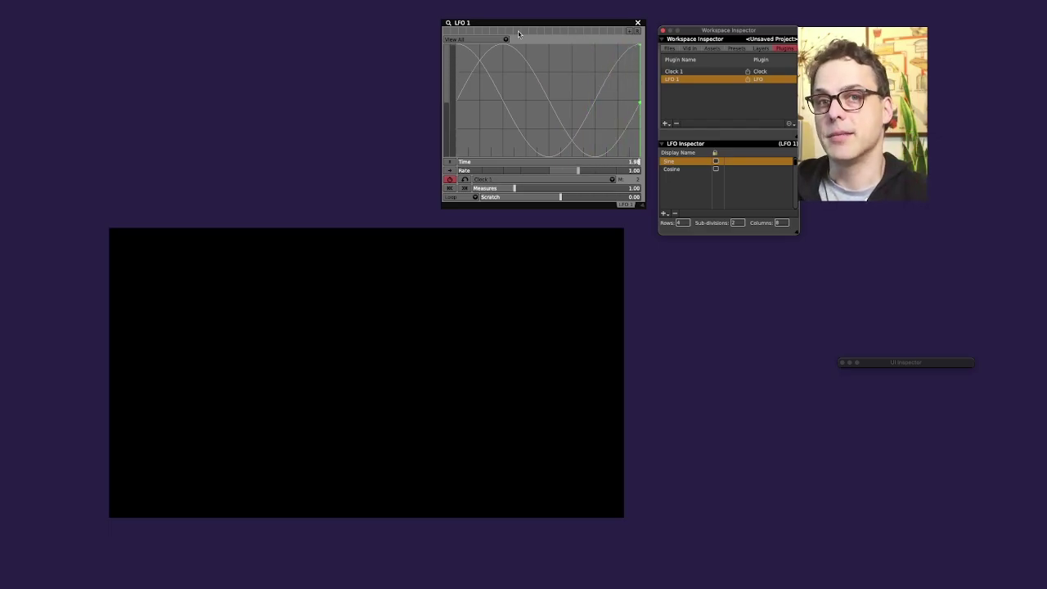
{"action": "left_click", "coordinate": [761, 48]}
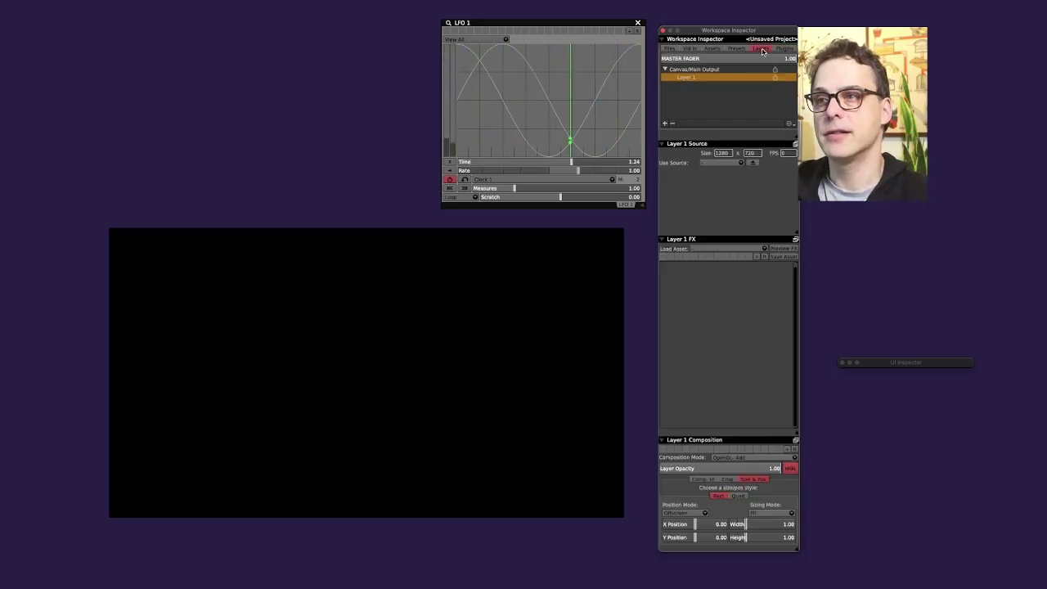
Step: Set Layer 1's source to ISF Sources > Geometry > Heart, filling the canvas with a red heart
{"action": "left_click", "coordinate": [725, 163]}
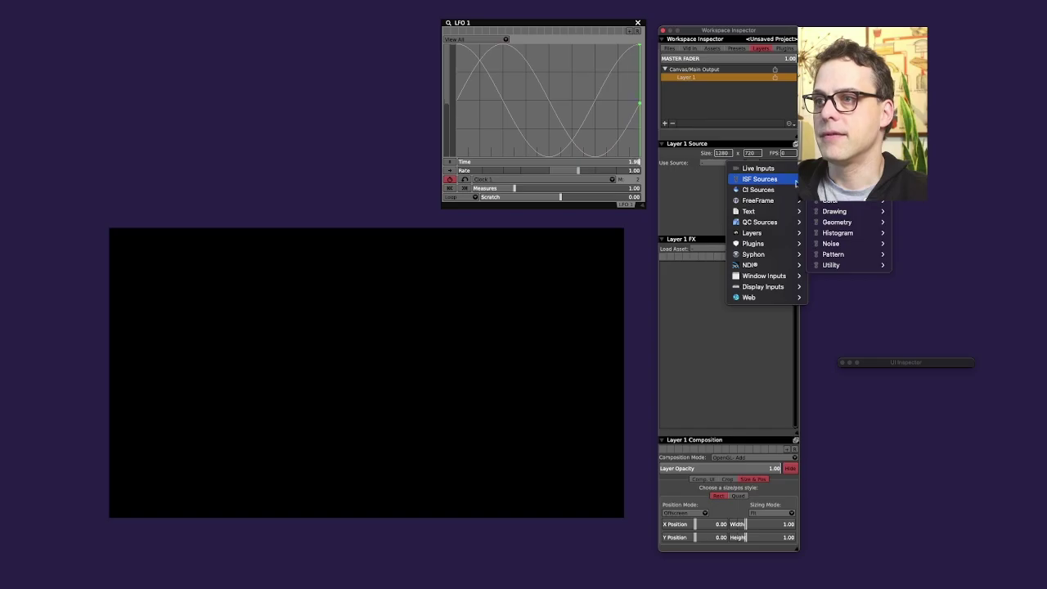
{"action": "mouse_move", "coordinate": [847, 222]}
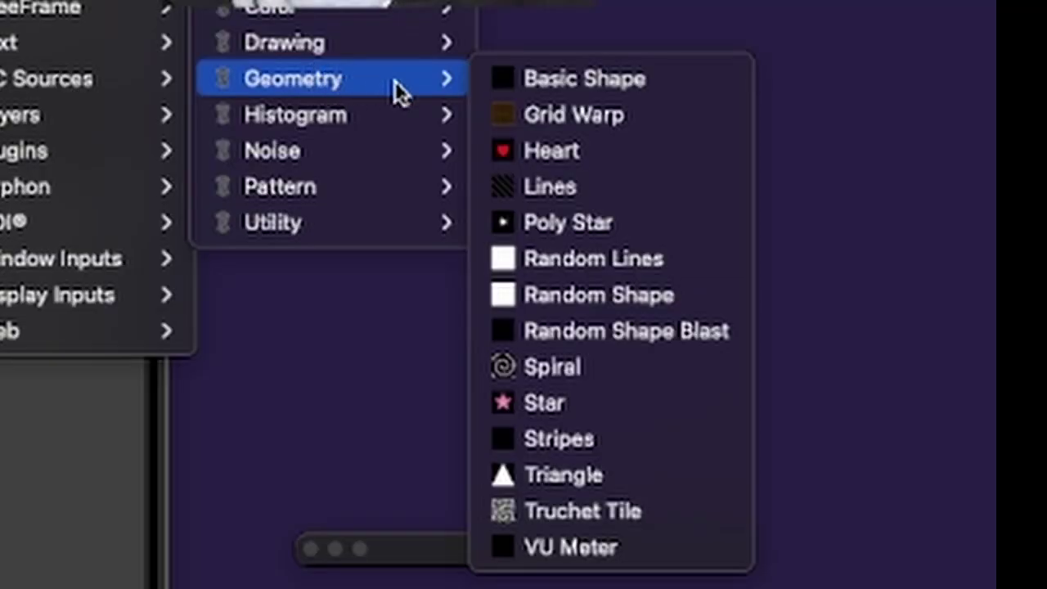
{"action": "left_click", "coordinate": [567, 162]}
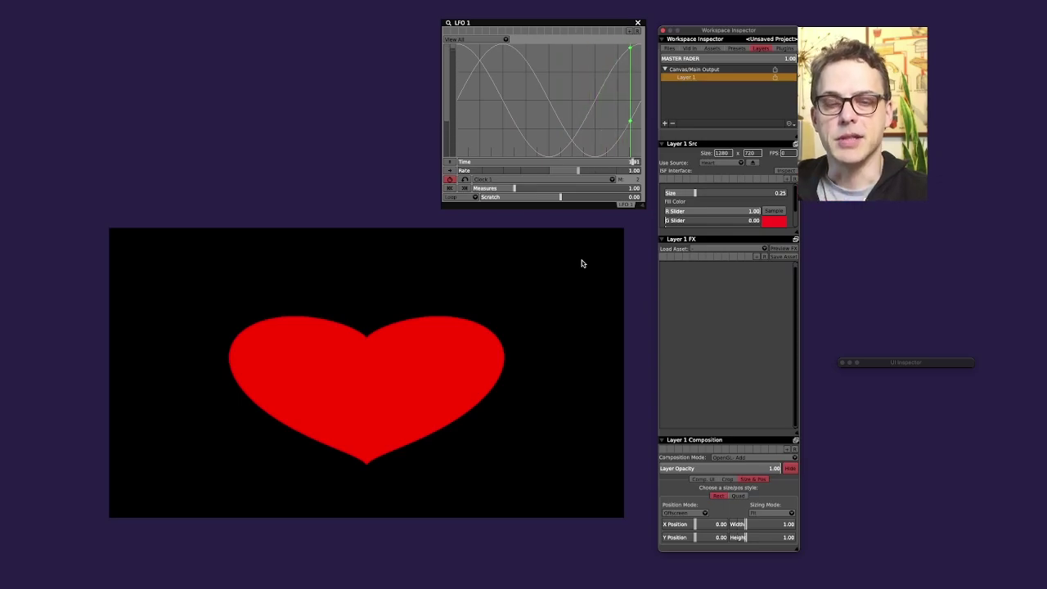
{"action": "left_click", "coordinate": [709, 249]}
Step: Load the X/Y Zoom (VV) effect on Layer 1 and shrink the heart to levelX 0.47, levelY 0.62
{"action": "mouse_move", "coordinate": [767, 358]}
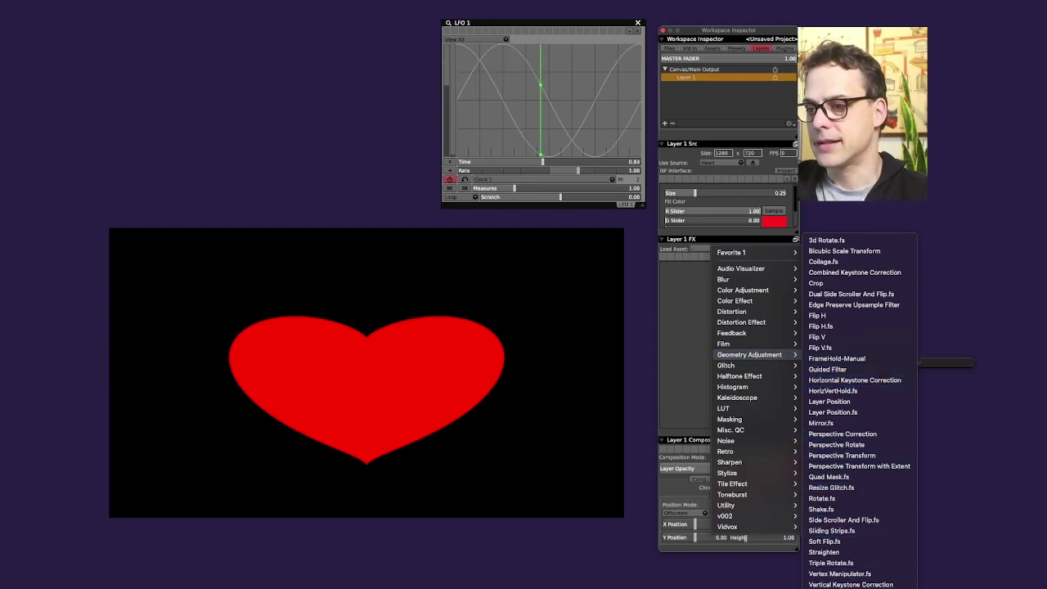
{"action": "left_click", "coordinate": [850, 584]}
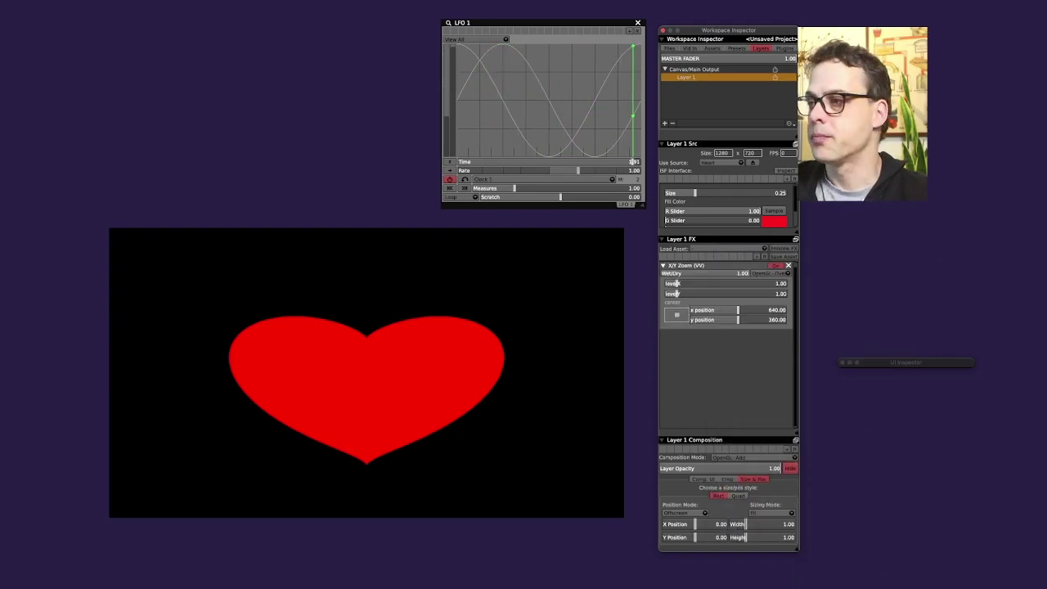
{"action": "left_click_drag", "start_coordinate": [831, 160], "coordinate": [829, 193]}
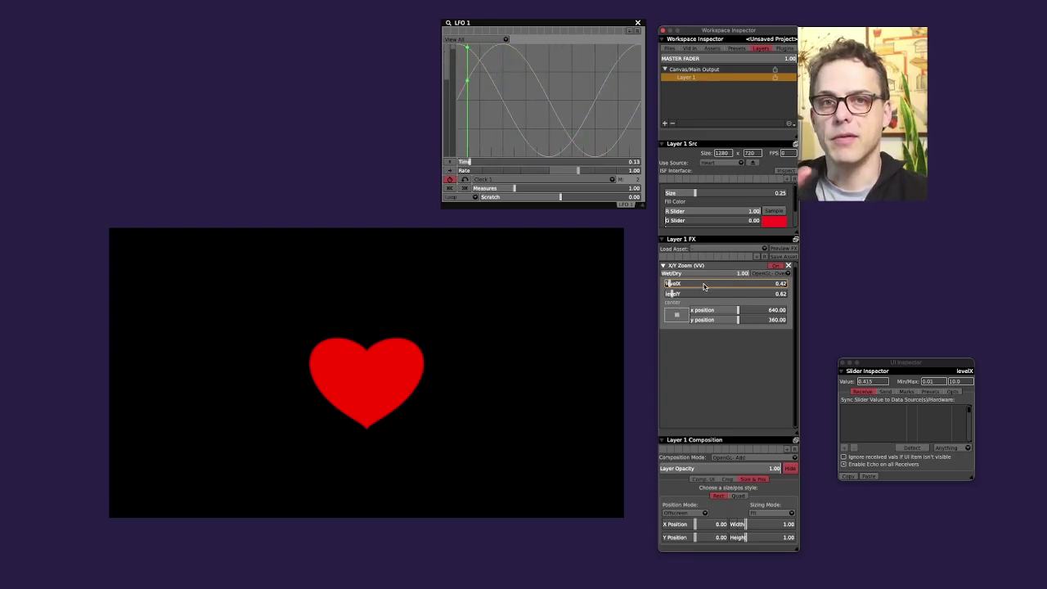
{"action": "left_click", "coordinate": [712, 248]}
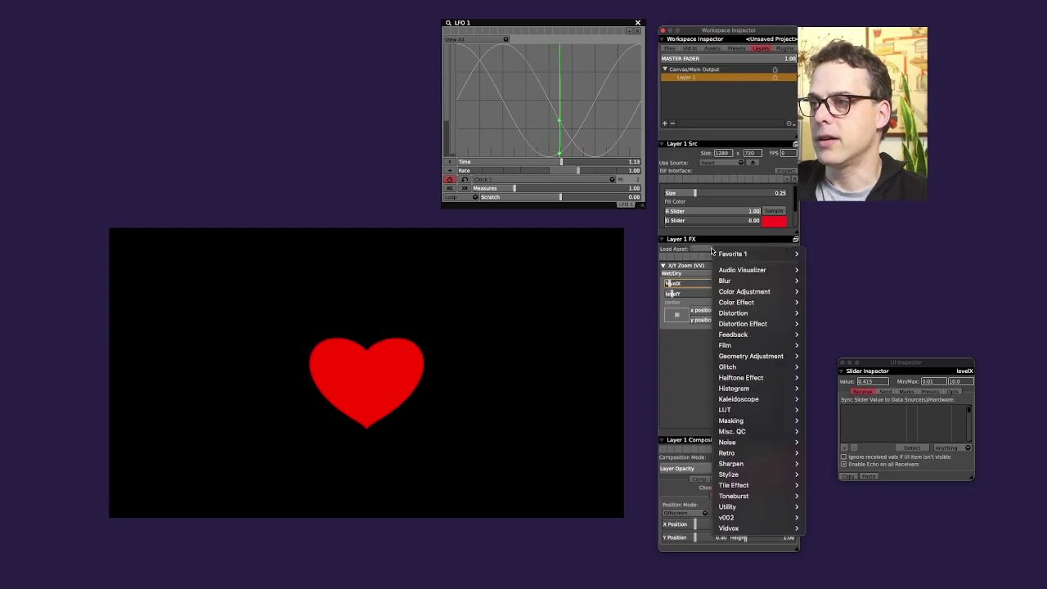
Step: Load the Layer Position effect and drag x position to place the heart at 783.72, 399.66
{"action": "mouse_move", "coordinate": [717, 252]}
{"action": "mouse_move", "coordinate": [744, 359]}
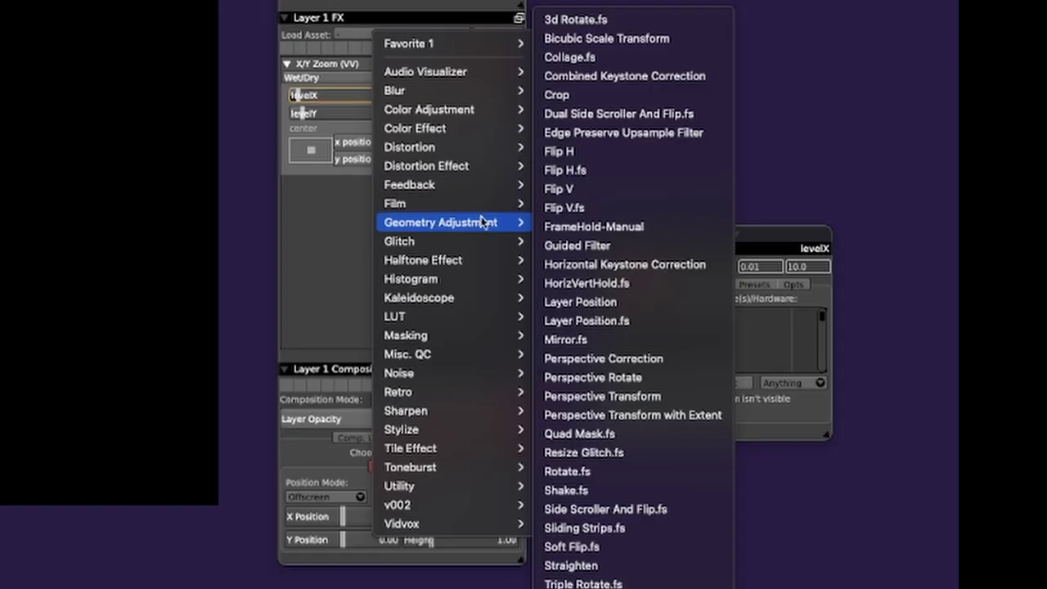
{"action": "left_click", "coordinate": [580, 302]}
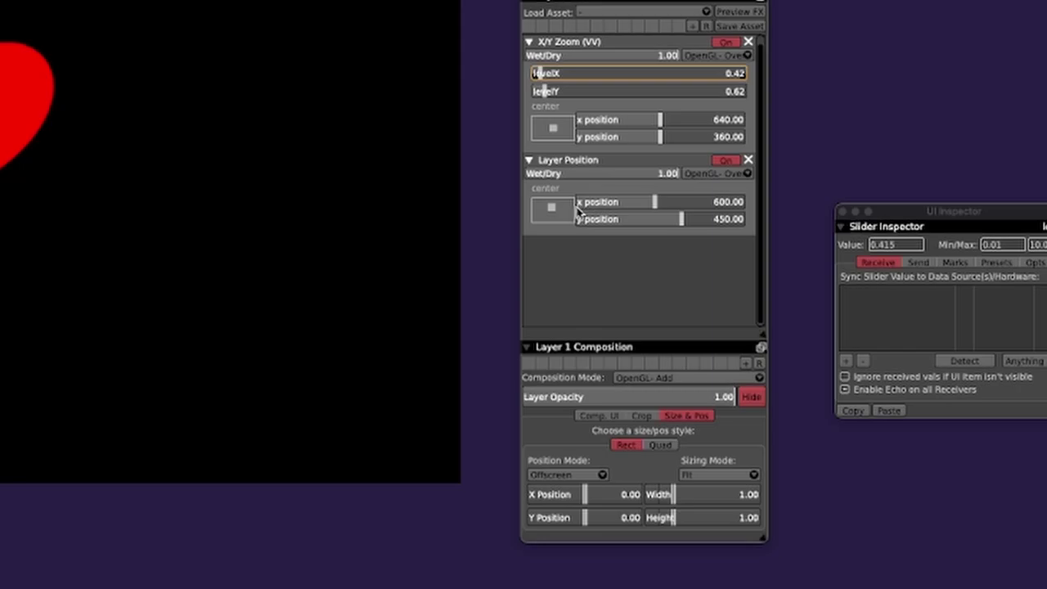
{"action": "left_click", "coordinate": [581, 207]}
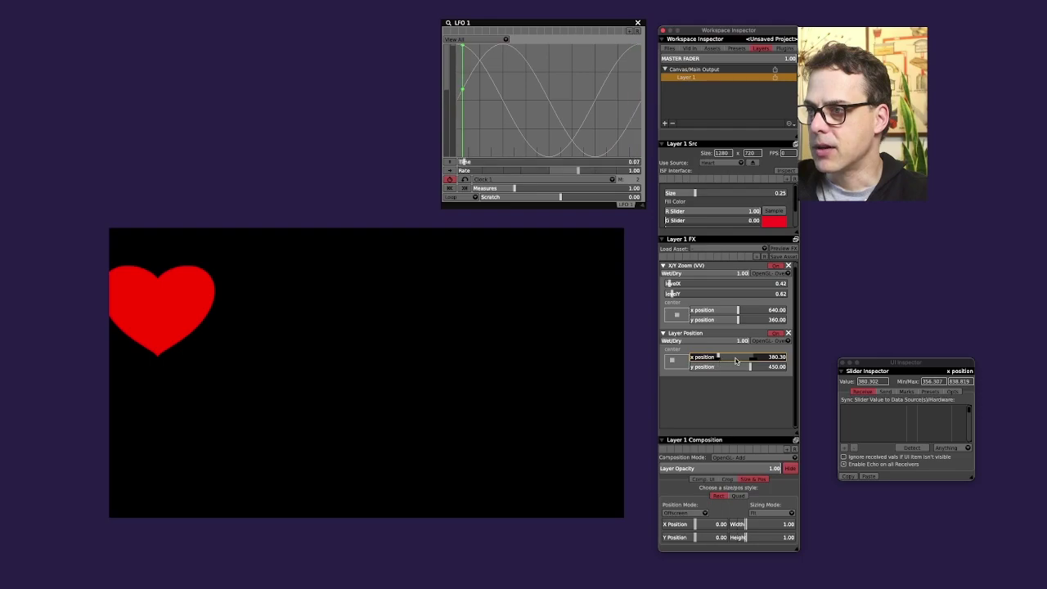
{"action": "left_click_drag", "start_coordinate": [687, 211], "coordinate": [637, 207]}
{"action": "left_click_drag", "start_coordinate": [724, 360], "coordinate": [757, 366]}
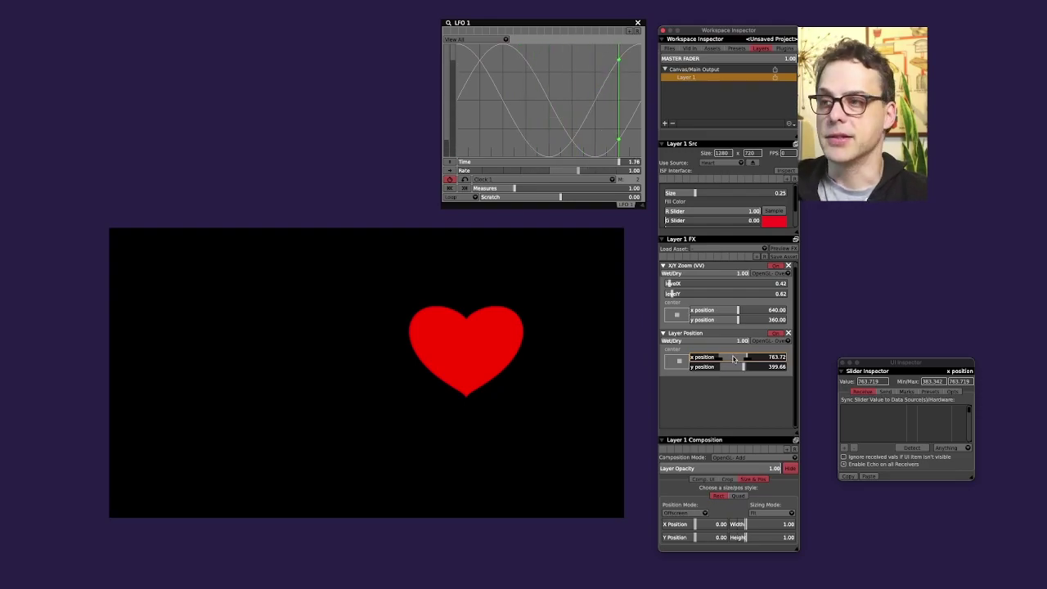
{"action": "right_click", "coordinate": [734, 359]}
Step: Drive the heart's x position from LFO 1 Cosine and its y position from LFO 1 Sine
{"action": "mouse_move", "coordinate": [773, 421]}
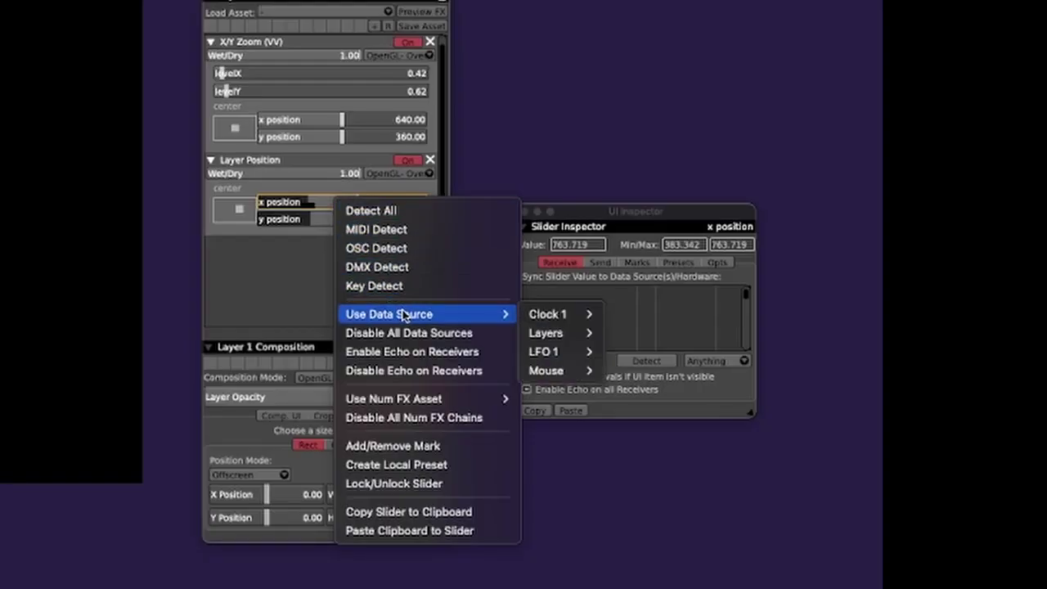
{"action": "mouse_move", "coordinate": [528, 352]}
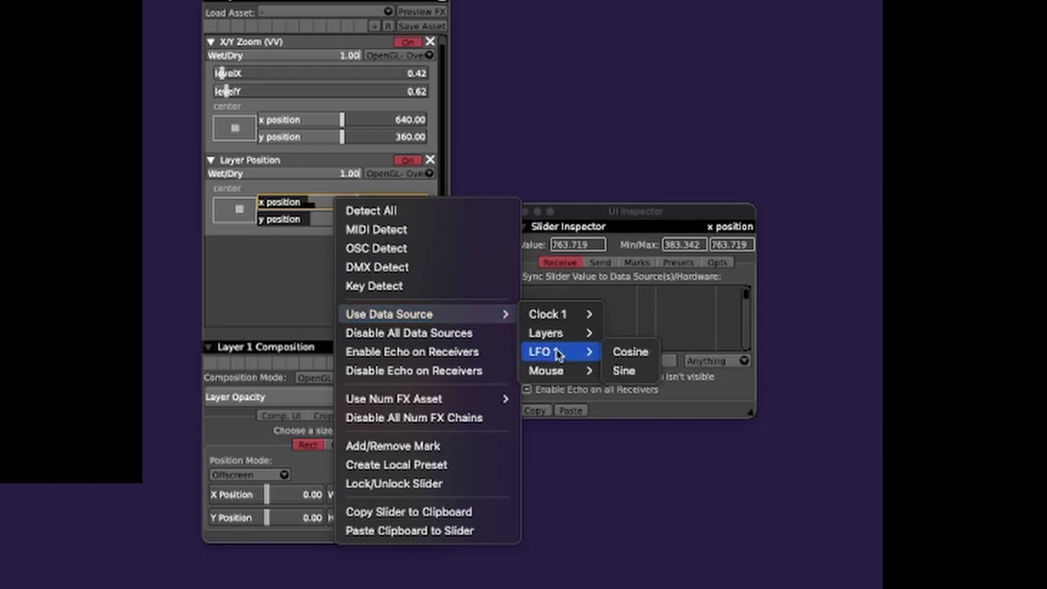
{"action": "left_click", "coordinate": [641, 356]}
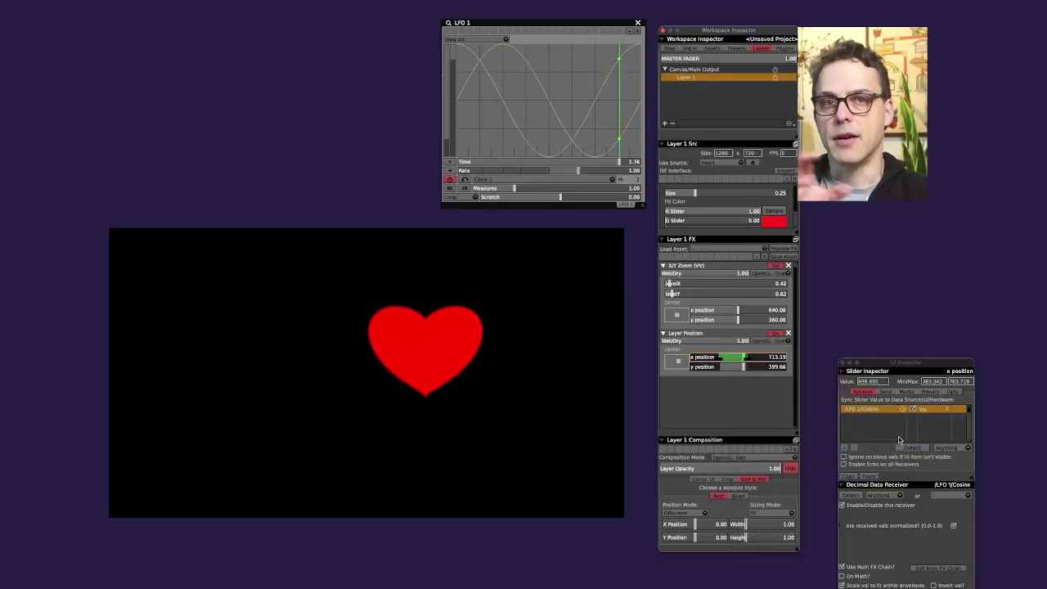
{"action": "right_click", "coordinate": [726, 370]}
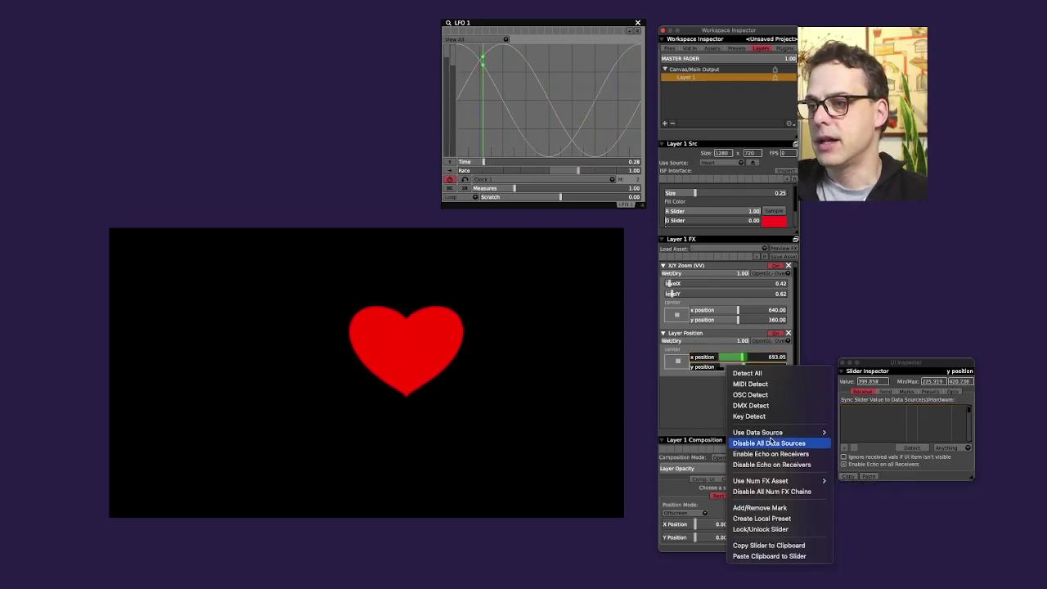
{"action": "mouse_move", "coordinate": [810, 432]}
{"action": "mouse_move", "coordinate": [855, 453]}
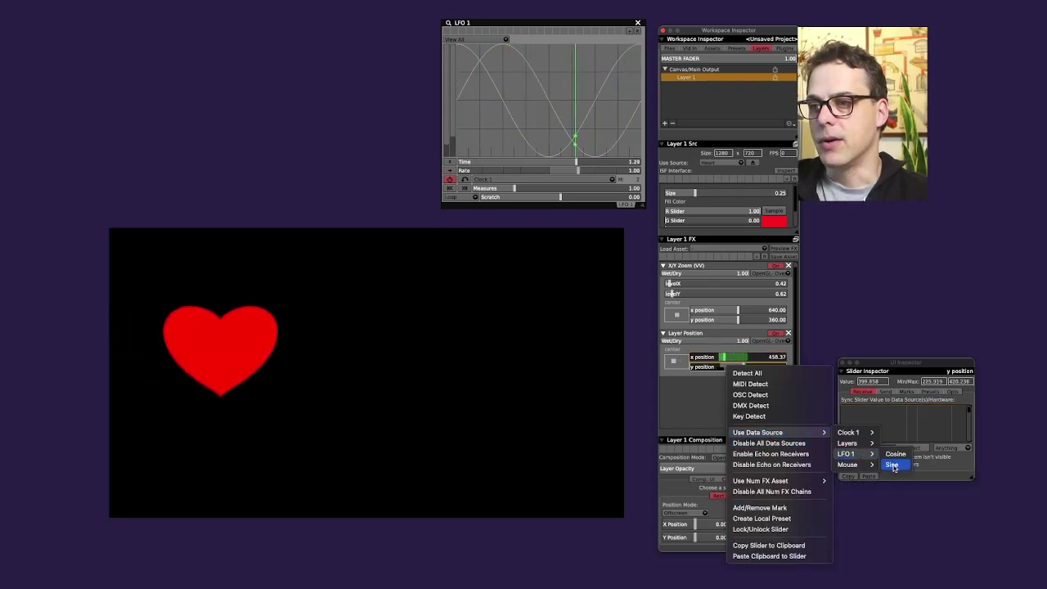
{"action": "left_click", "coordinate": [892, 464]}
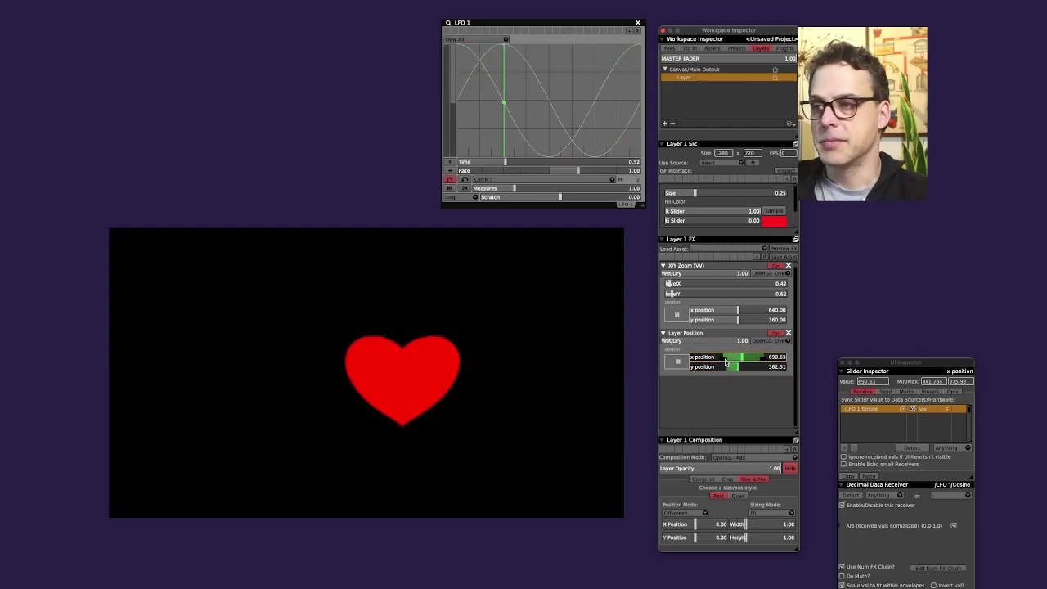
Step: Raise LFO 1's rate slightly to 1.17
{"action": "left_click", "coordinate": [760, 359]}
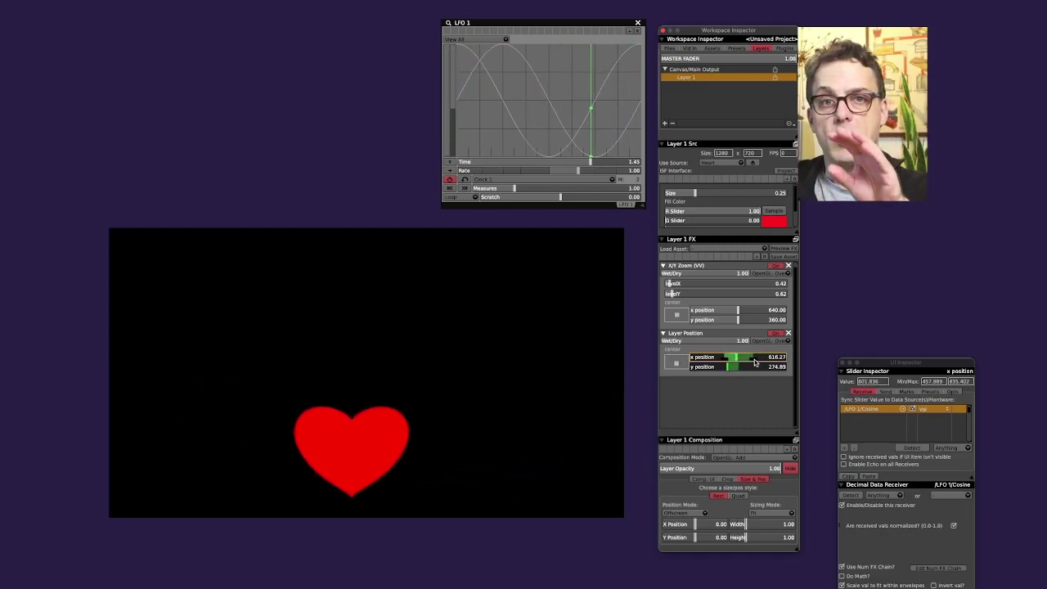
{"action": "left_click_drag", "start_coordinate": [524, 22], "coordinate": [507, 25]}
{"action": "mouse_move", "coordinate": [562, 173]}
{"action": "left_mouse_down"}
{"action": "mouse_move", "coordinate": [601, 176]}
{"action": "mouse_move", "coordinate": [467, 172]}
{"action": "mouse_move", "coordinate": [565, 174]}
{"action": "left_mouse_up"}
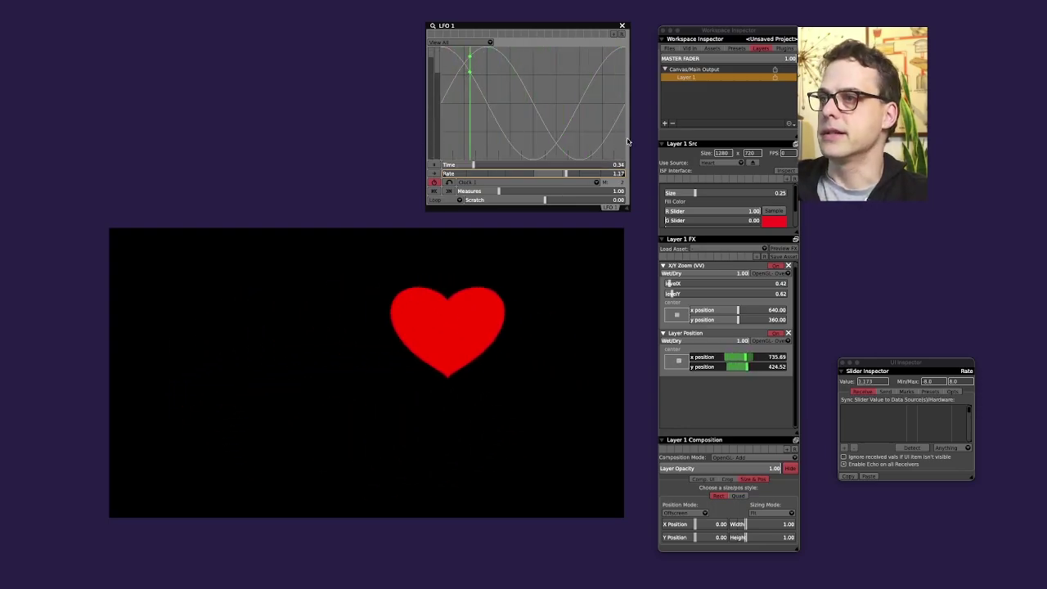
Step: Add a second LFO plugin and raise LFO 2's rate to 5.35
{"action": "left_click", "coordinate": [616, 145]}
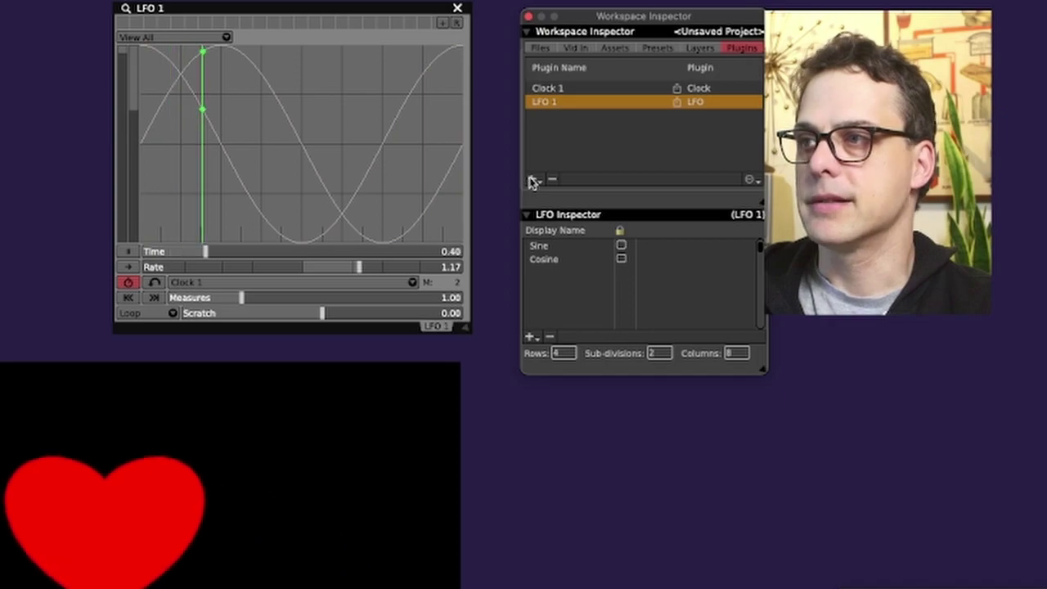
{"action": "left_click", "coordinate": [665, 123]}
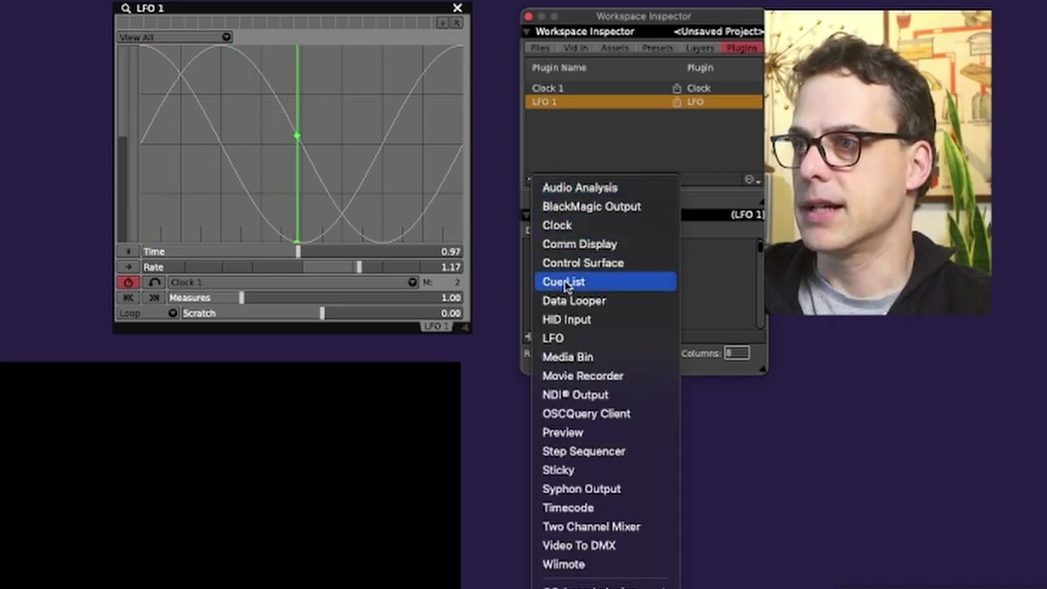
{"action": "left_click", "coordinate": [589, 342]}
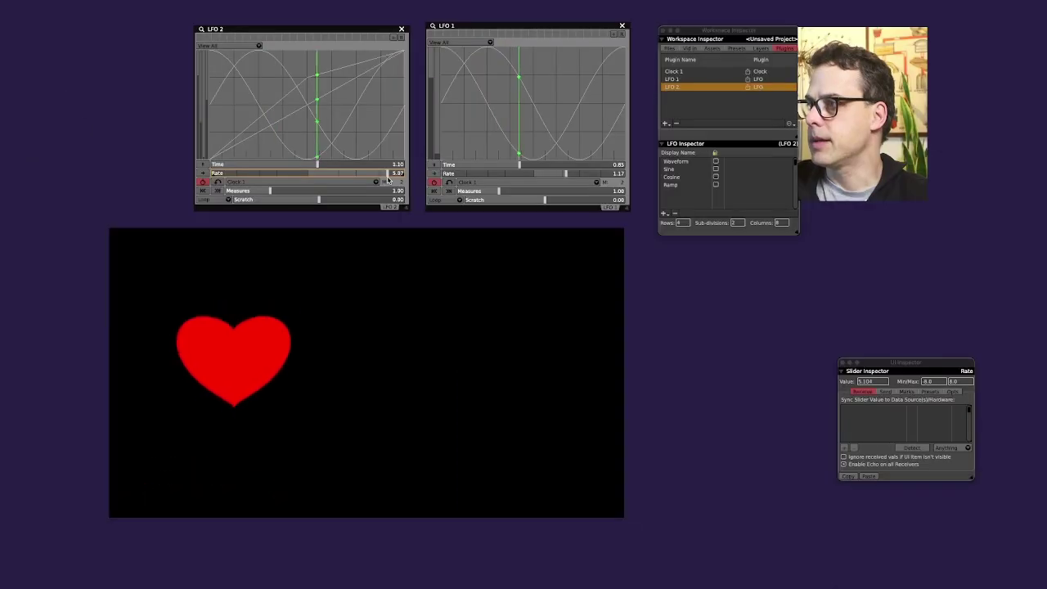
{"action": "left_click_drag", "start_coordinate": [389, 173], "coordinate": [392, 173]}
{"action": "left_click", "coordinate": [487, 181]}
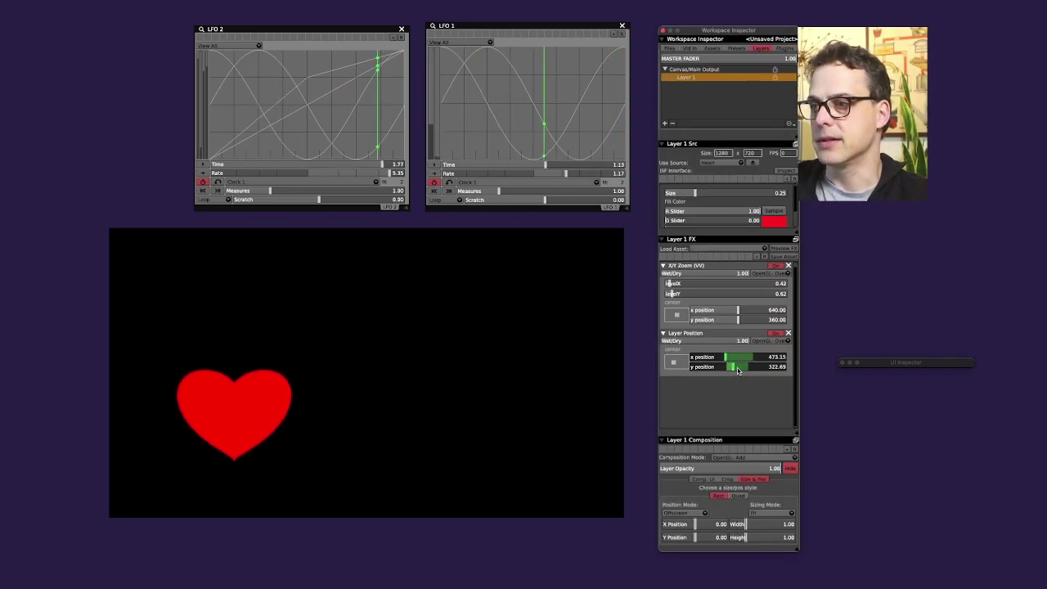
Step: Drive the heart's y position from LFO 2 Sine and slow LFO 2 to rate 3.23
{"action": "right_click", "coordinate": [737, 370]}
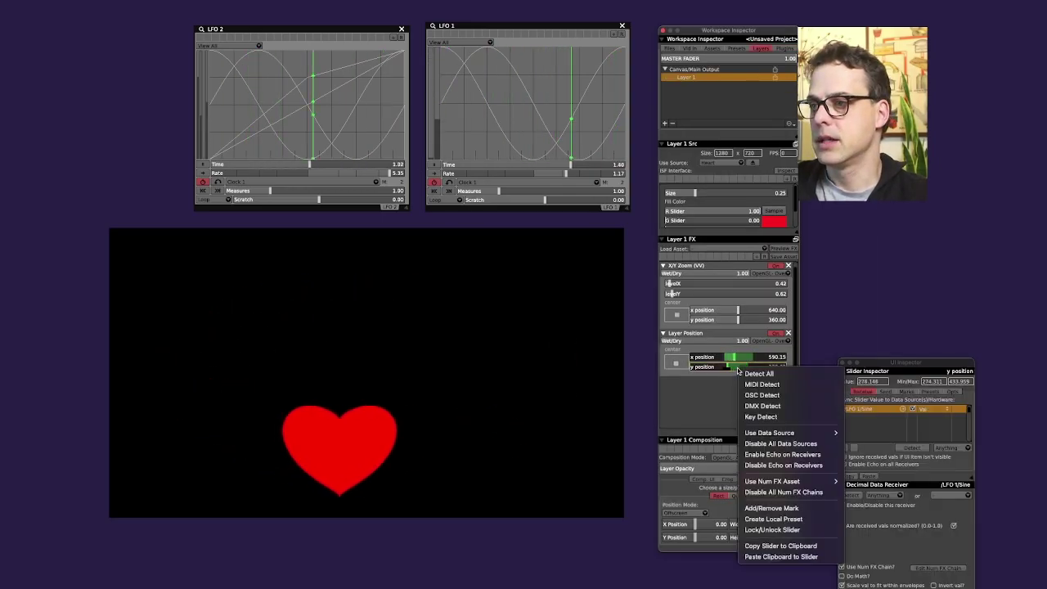
{"action": "mouse_move", "coordinate": [831, 433]}
{"action": "mouse_move", "coordinate": [882, 465]}
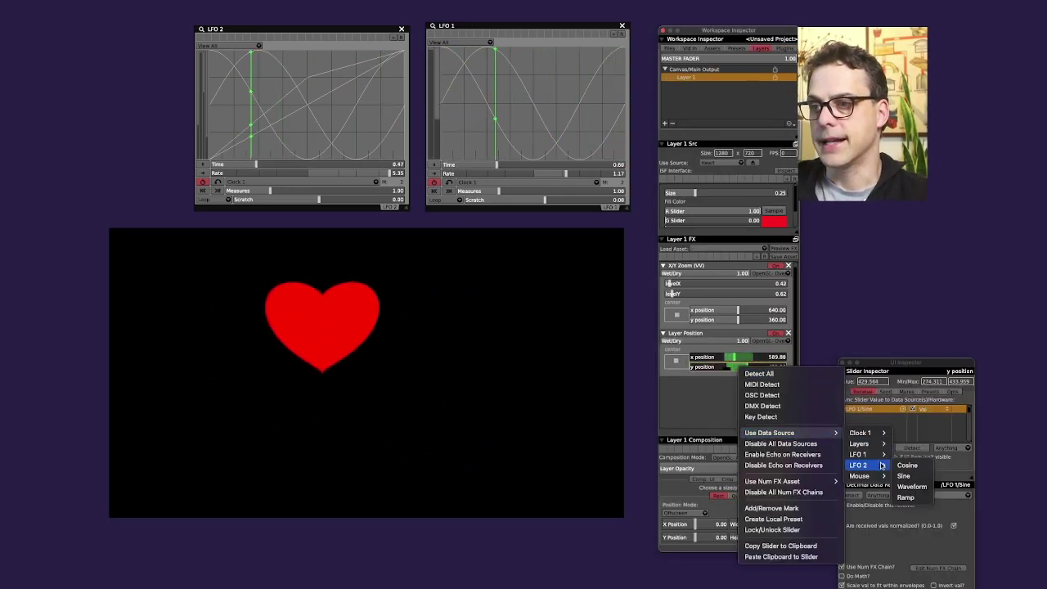
{"action": "left_click", "coordinate": [903, 475]}
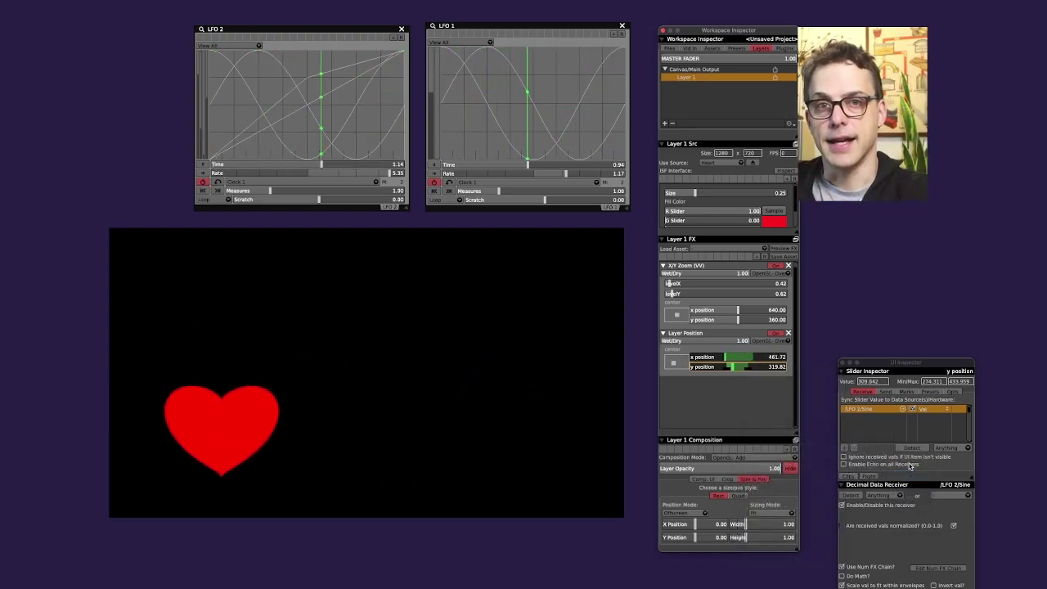
{"action": "left_click_drag", "start_coordinate": [389, 173], "coordinate": [373, 175]}
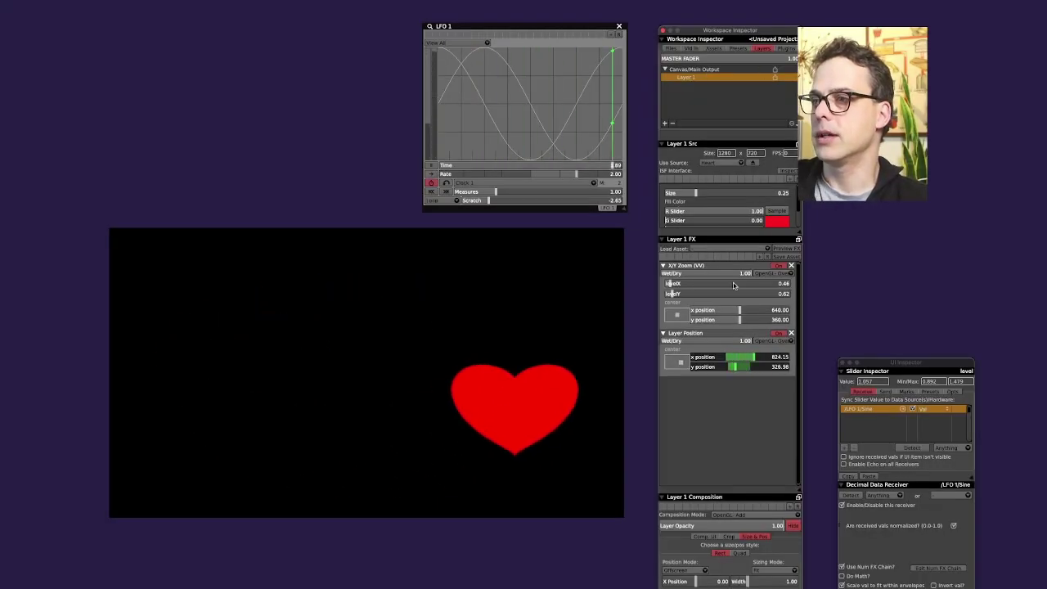
{"action": "left_click", "coordinate": [691, 248]}
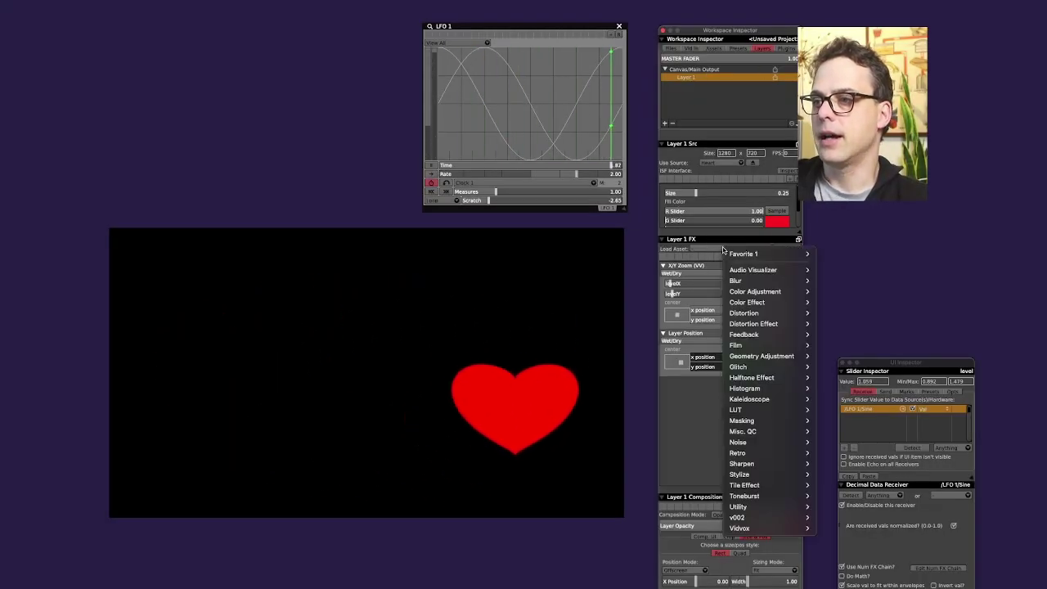
Step: Load the Zoom effect on Layer 1 and move its centre up and to the right
{"action": "mouse_move", "coordinate": [761, 351]}
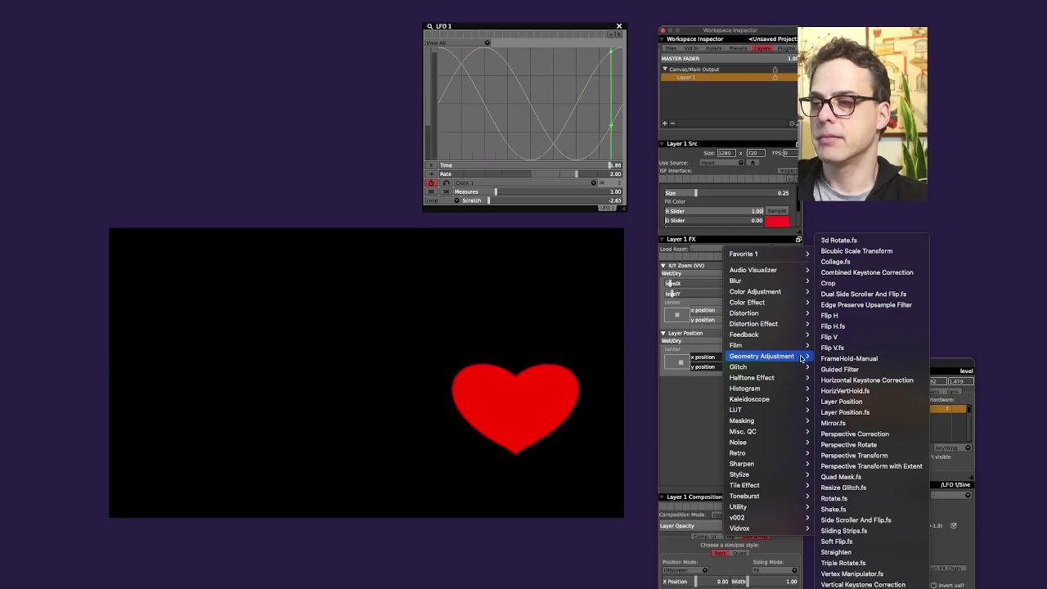
{"action": "left_click", "coordinate": [892, 558]}
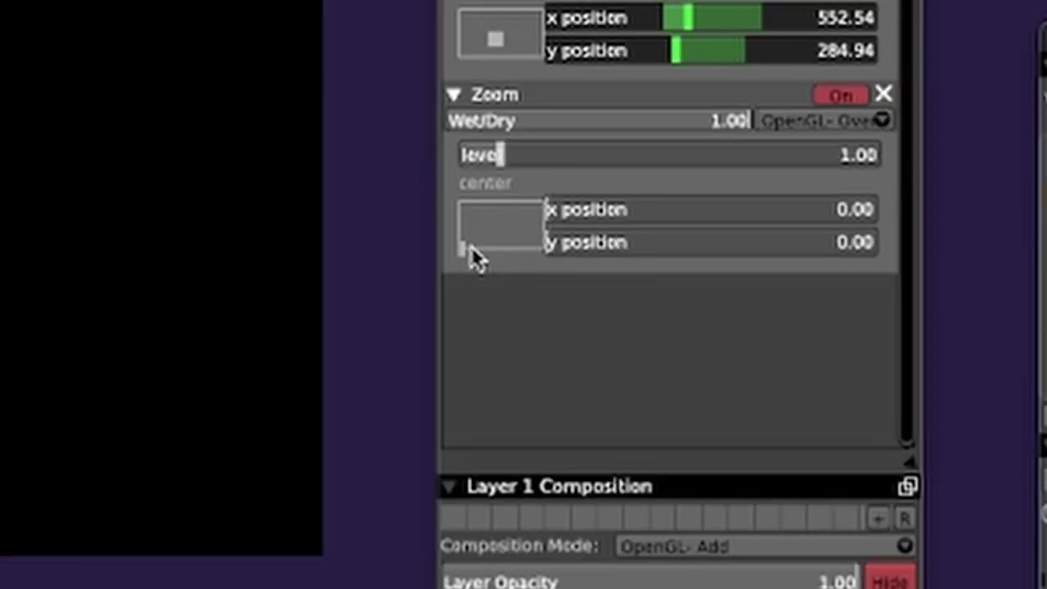
{"action": "left_click_drag", "start_coordinate": [471, 247], "coordinate": [499, 219]}
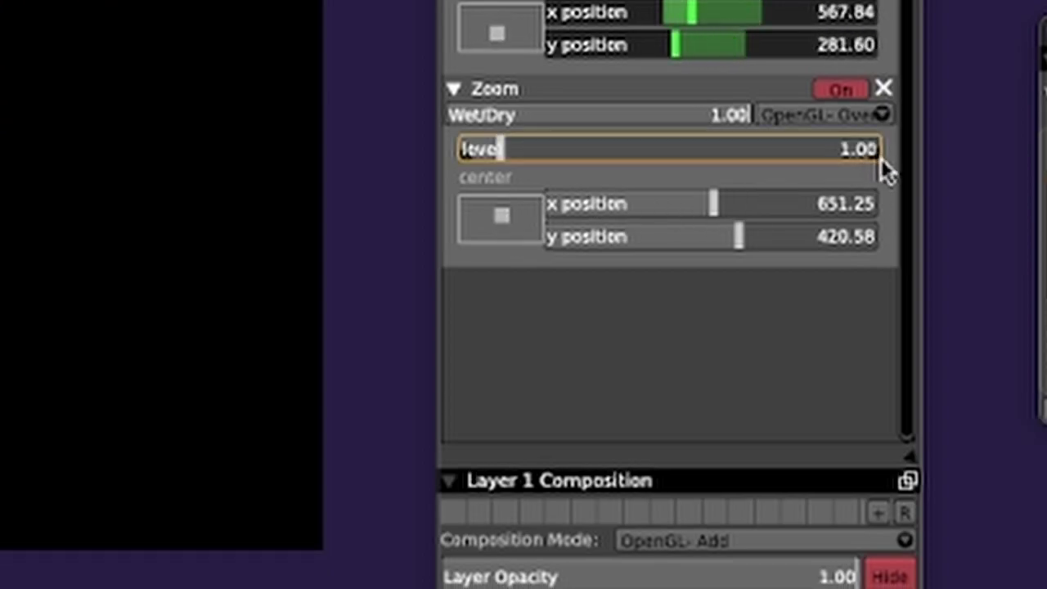
{"action": "left_click_drag", "start_coordinate": [879, 167], "coordinate": [470, 167]}
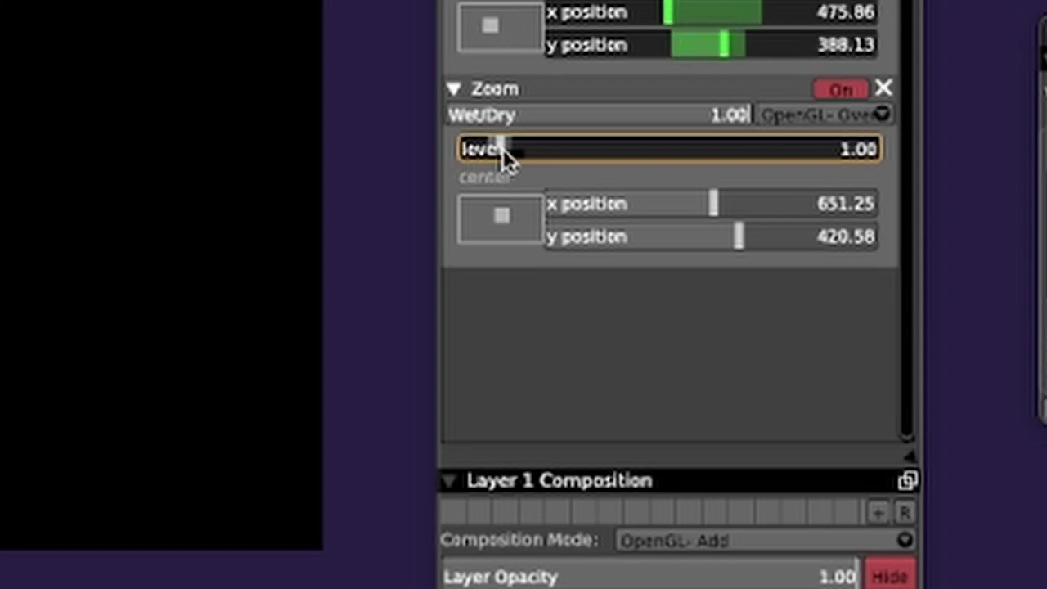
Step: Link the Zoom level to LFO 1 Sine so the heart pulses in size
{"action": "right_click", "coordinate": [507, 150]}
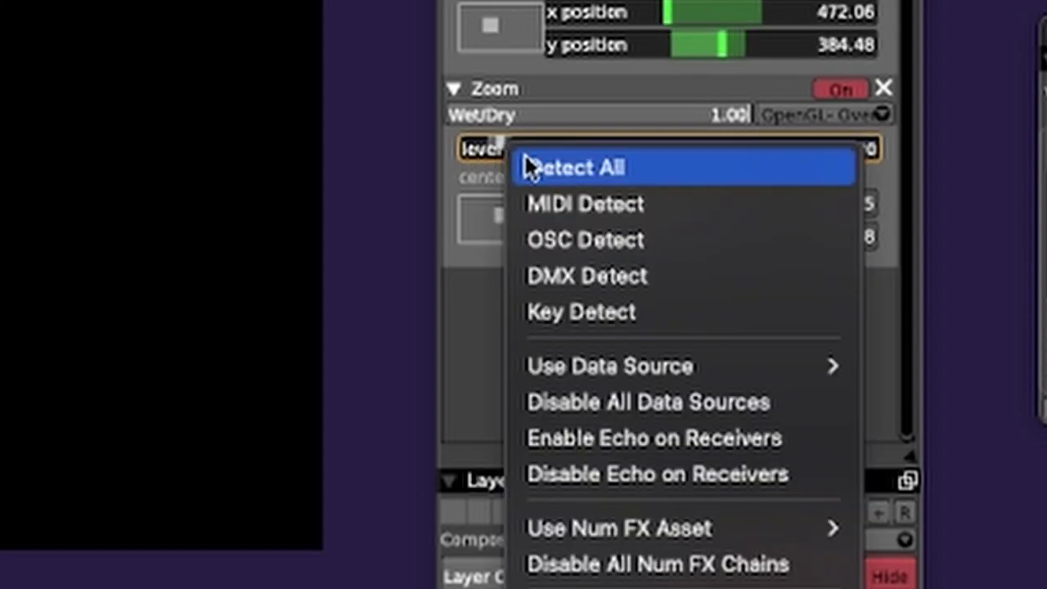
{"action": "mouse_move", "coordinate": [742, 369]}
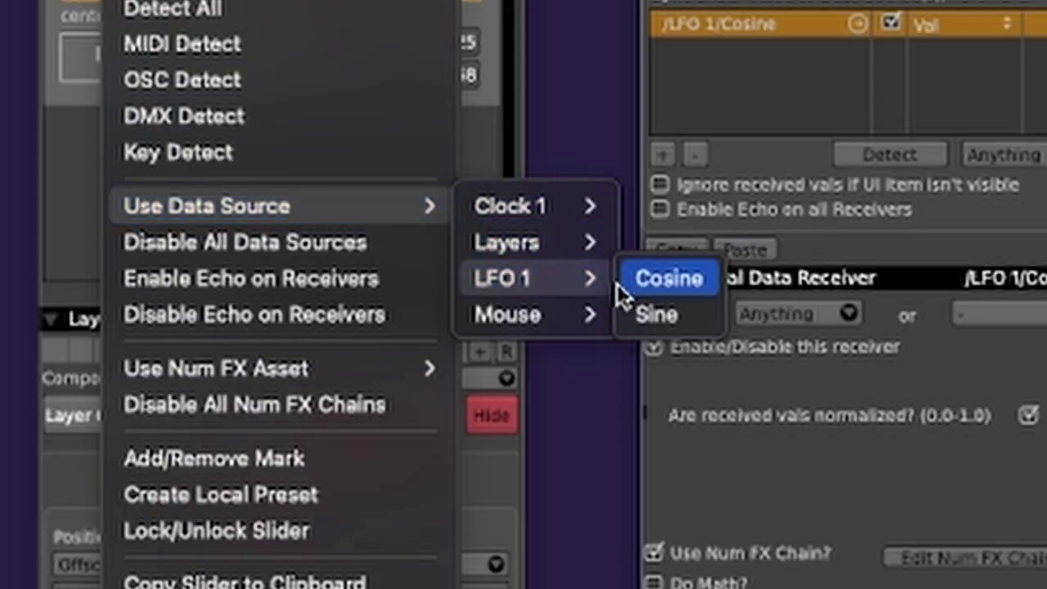
{"action": "left_click", "coordinate": [633, 312]}
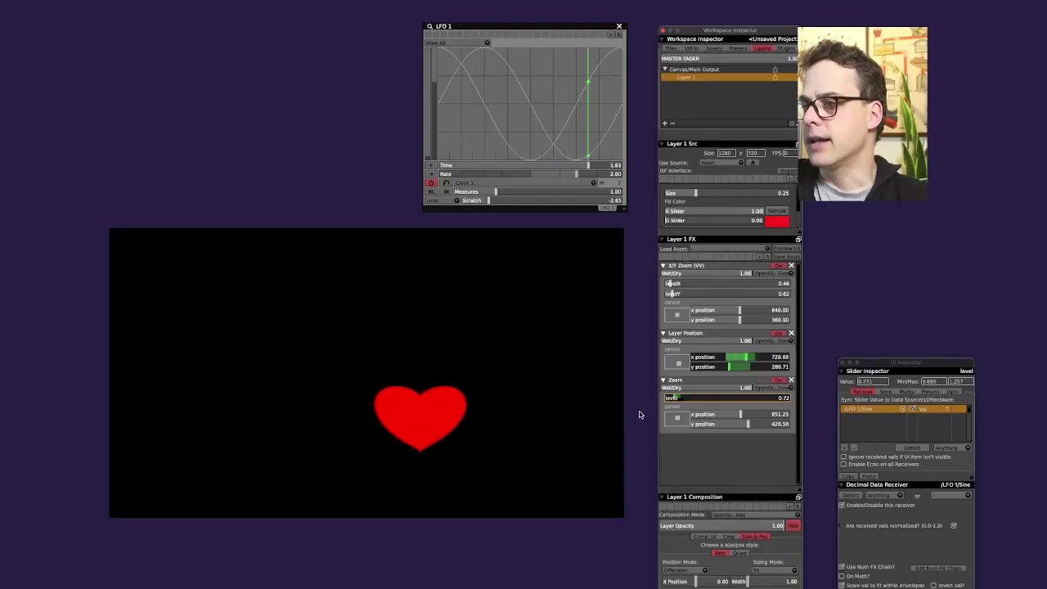